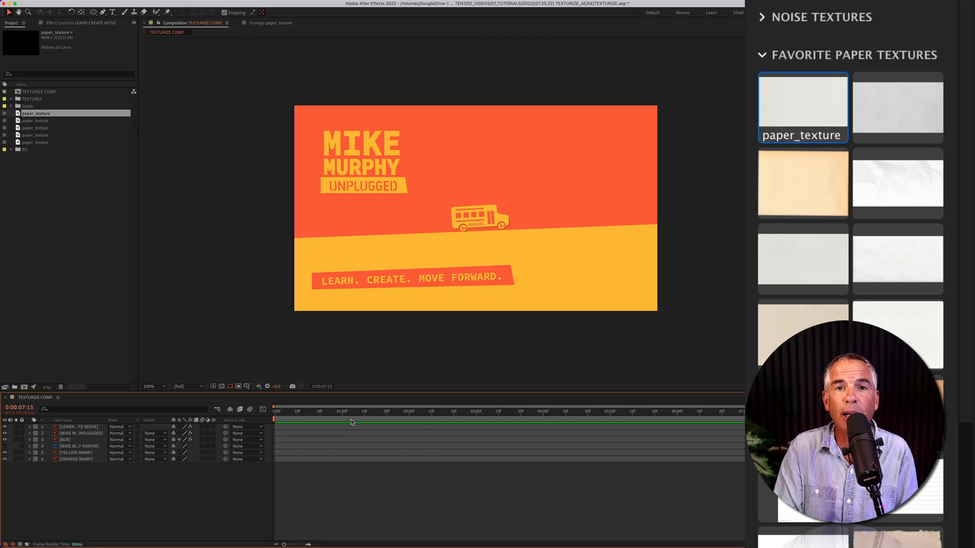
left_click_drag(809, 103, 466, 228)
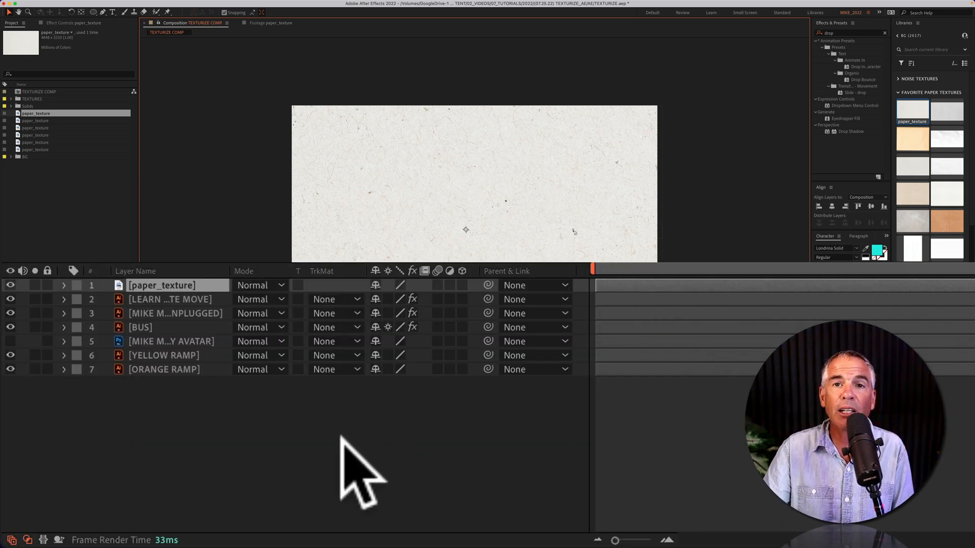
Step: Add a new adjustment layer at the top of the comp's layer stack
right_click(340, 436)
mouse_move(411, 331)
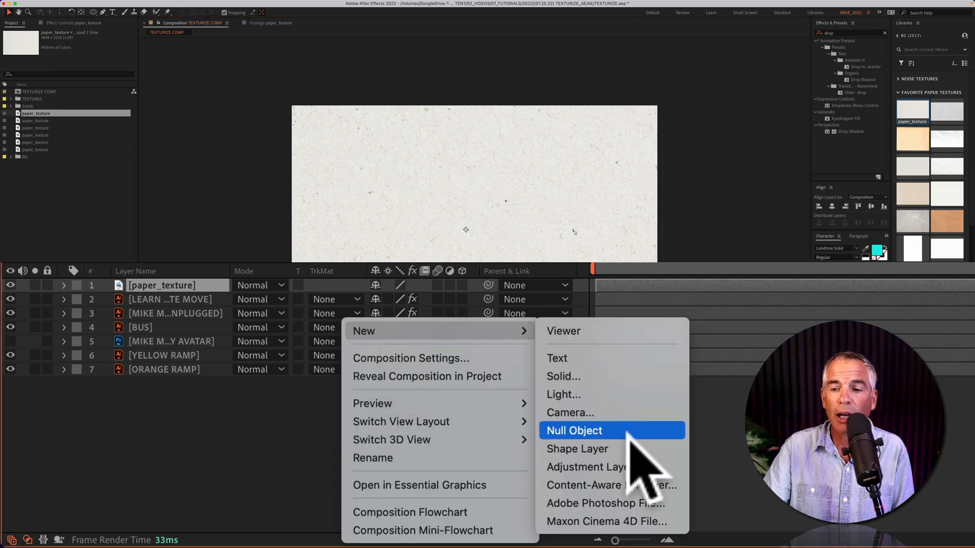
left_click(609, 467)
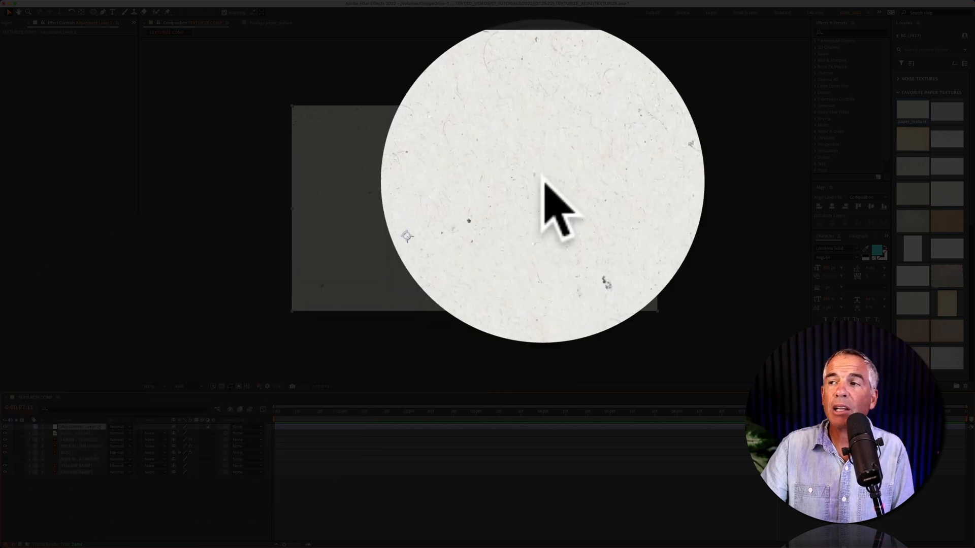
Step: Search 'tex' in Effects & Presets and locate the Texturize effect
left_click(838, 34)
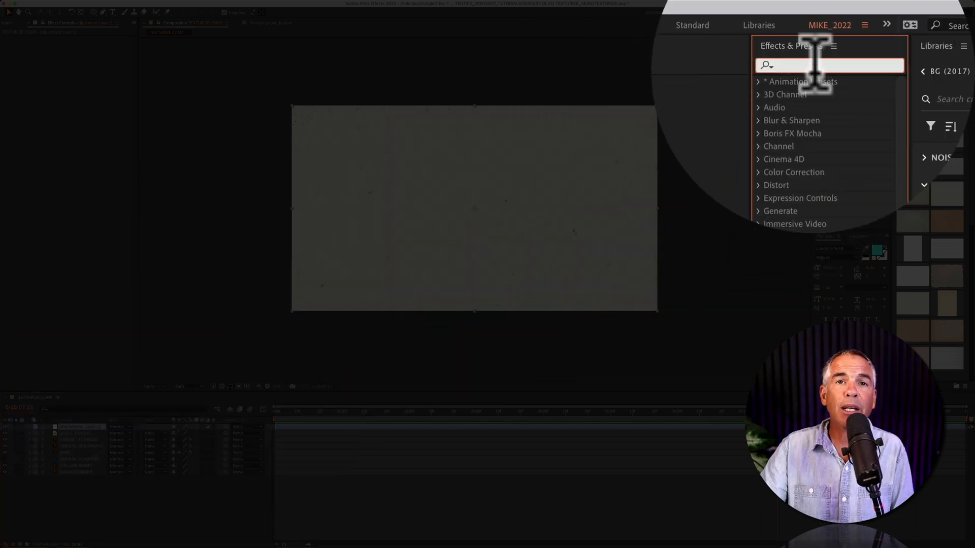
left_click(225, 8)
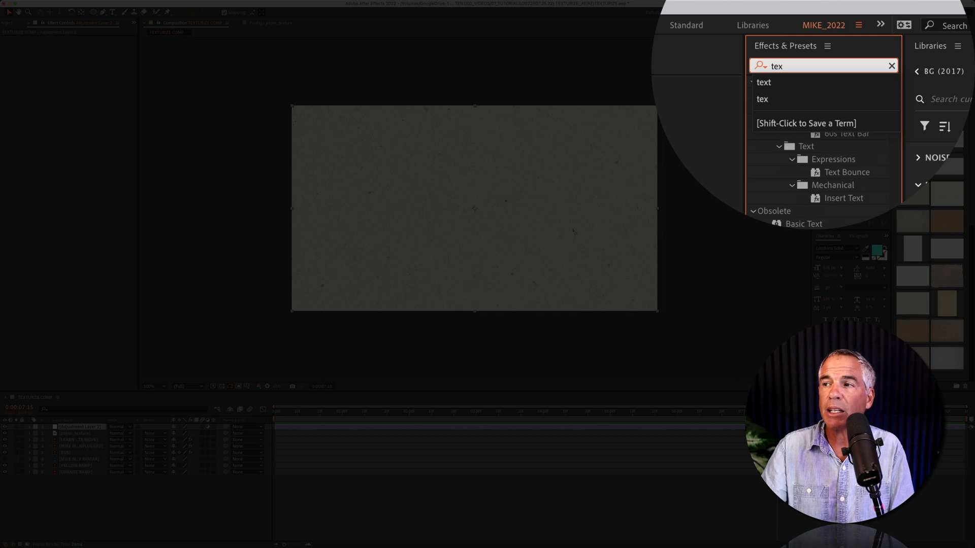
left_click(766, 185)
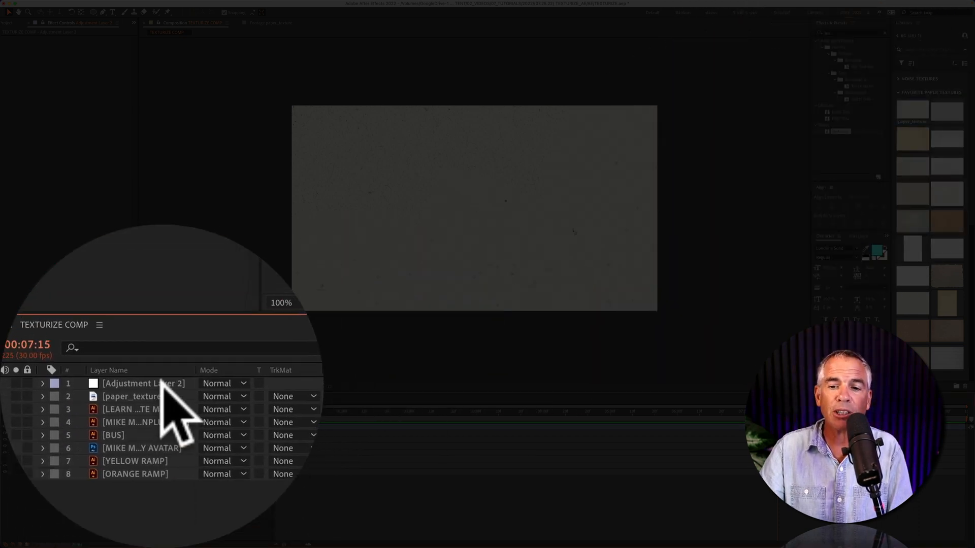
Step: Apply Effect > Stylize > Texturize to Adjustment Layer 2
left_click(162, 384)
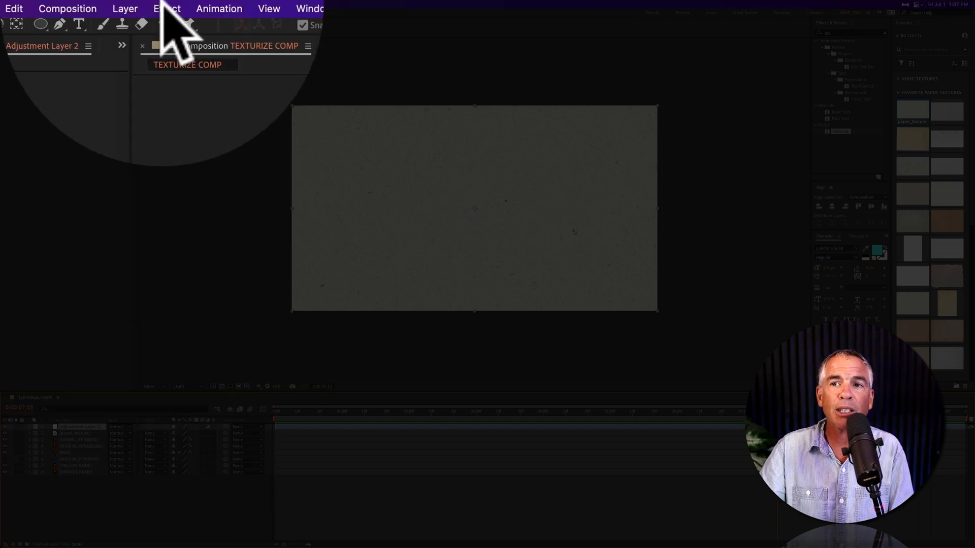
left_click(164, 9)
mouse_move(158, 187)
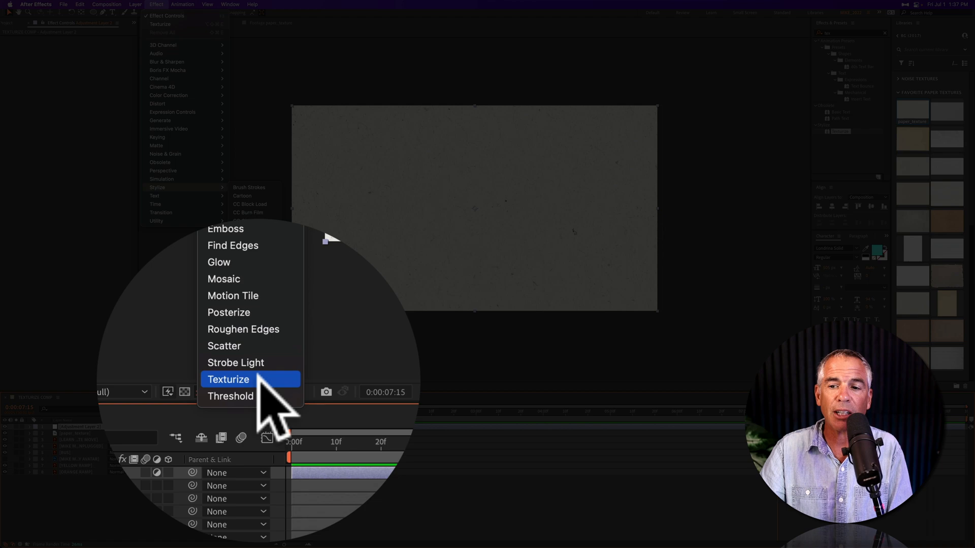
left_click(268, 384)
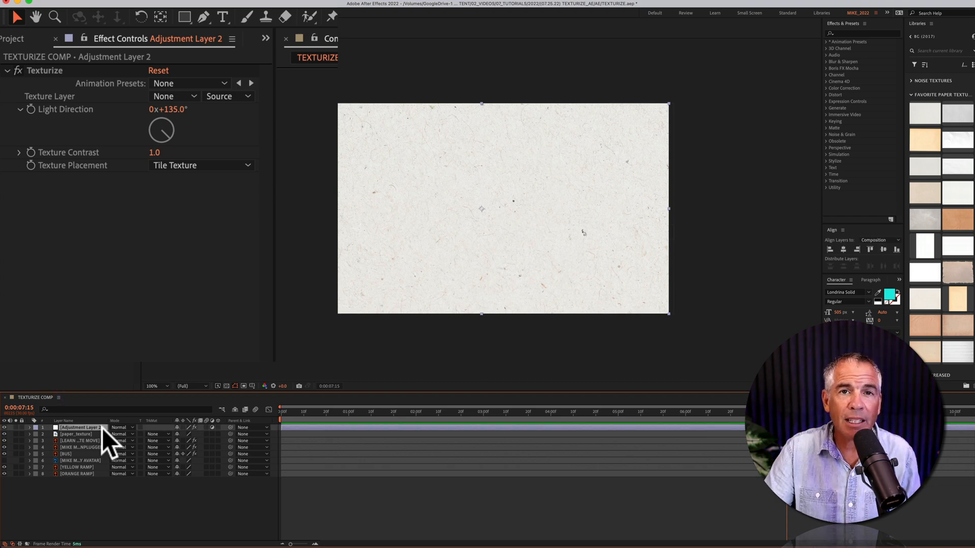
Step: Set Texturize's Texture Layer to 2. paper_texture in Effect Controls
left_click(99, 40)
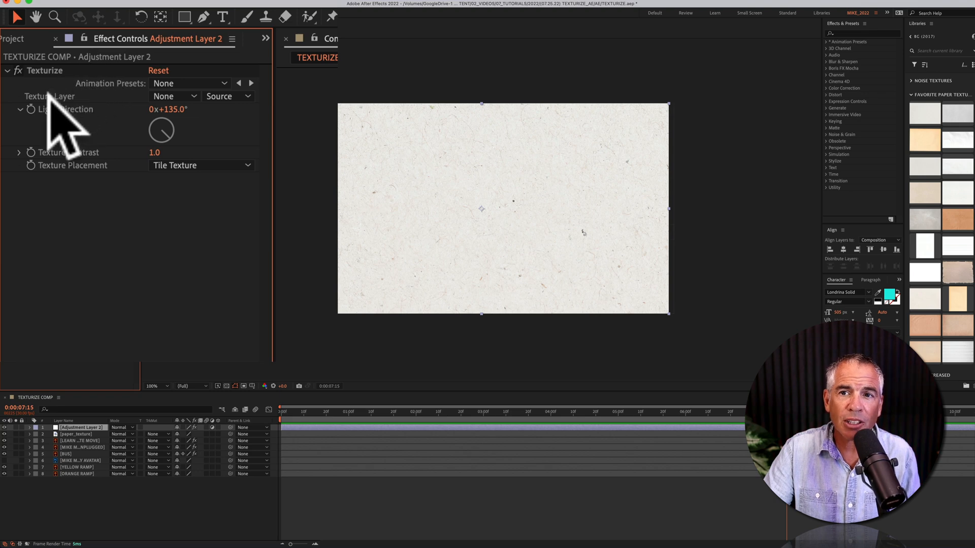
left_click(174, 96)
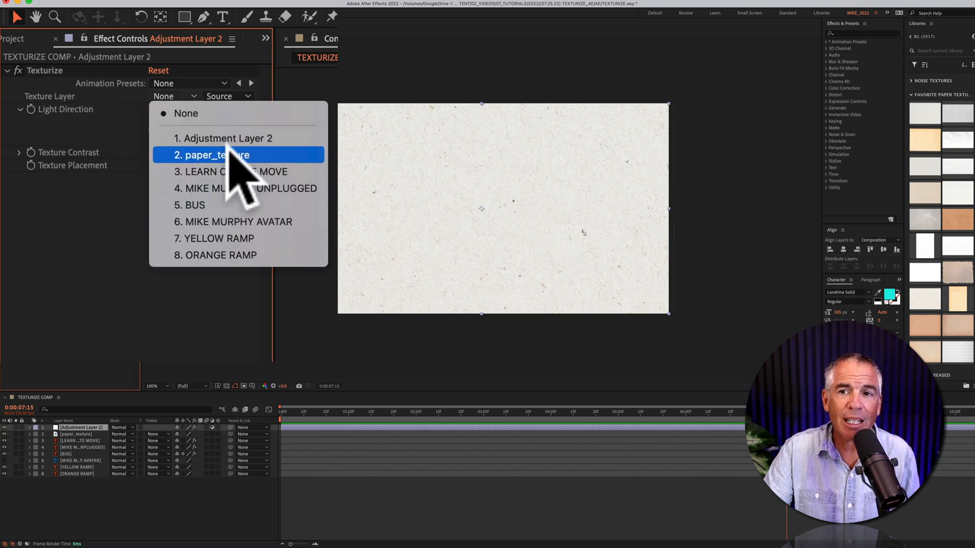
left_click(270, 160)
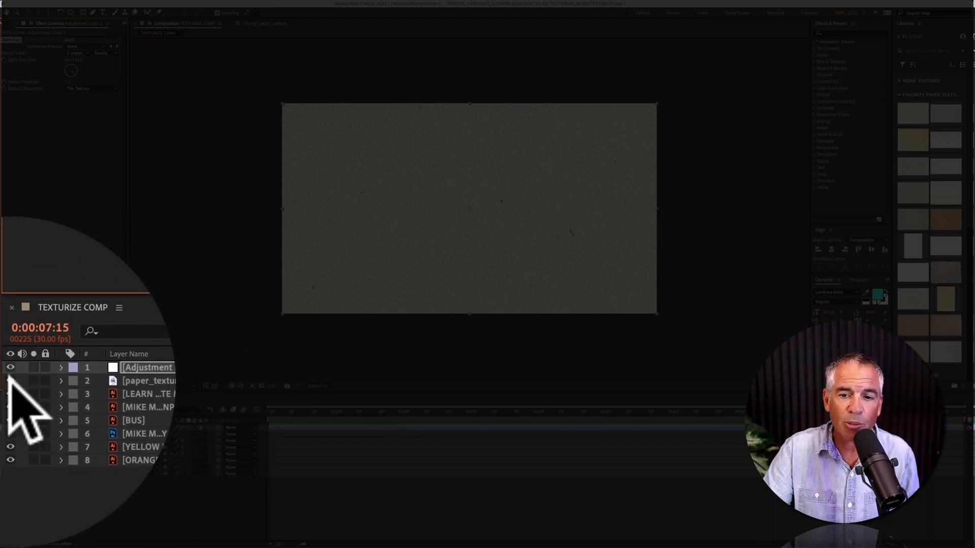
Step: Hide the paper_texture layer and toggle Texturize off and on to compare the grain
left_click(11, 375)
scroll(540, 228, "up", 3)
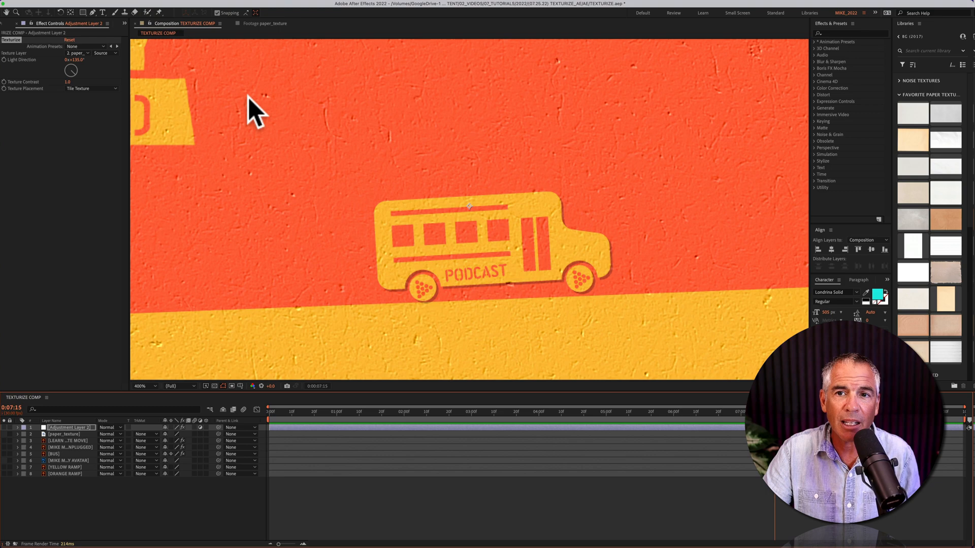
left_click(6, 40)
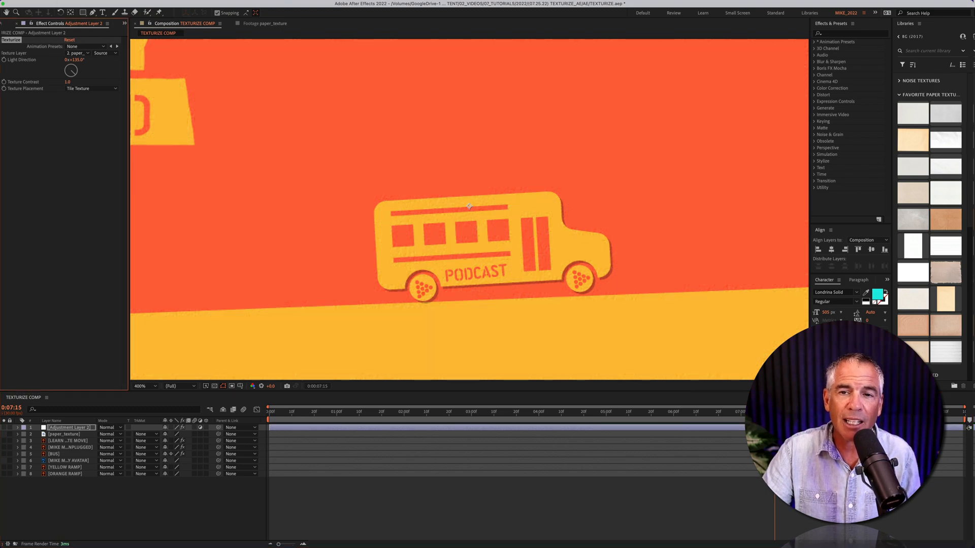
left_click(6, 40)
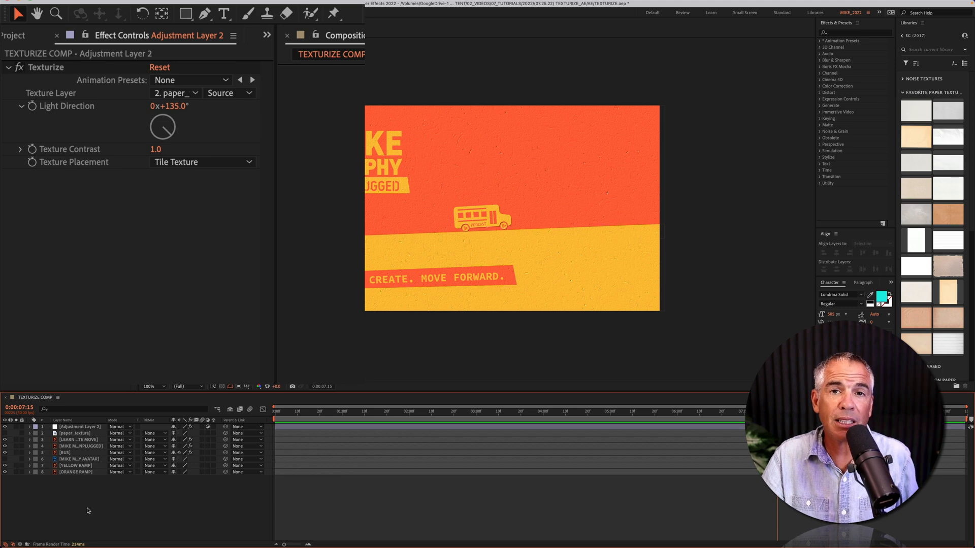
left_click(74, 427)
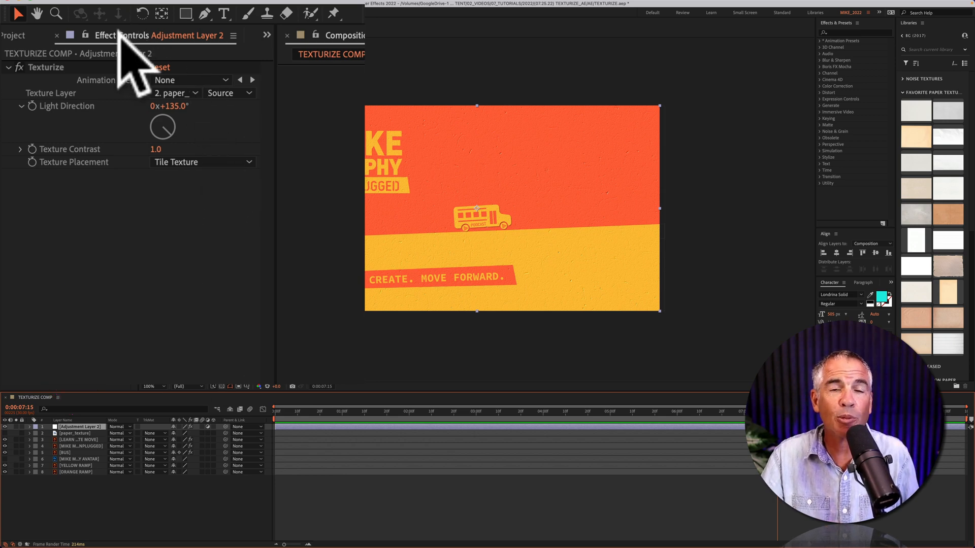
key("period")
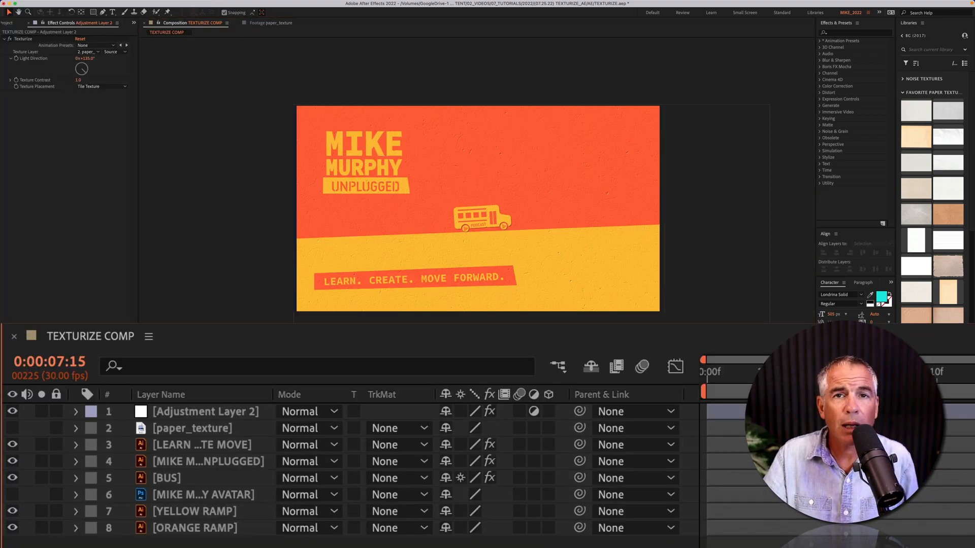
left_click(198, 411)
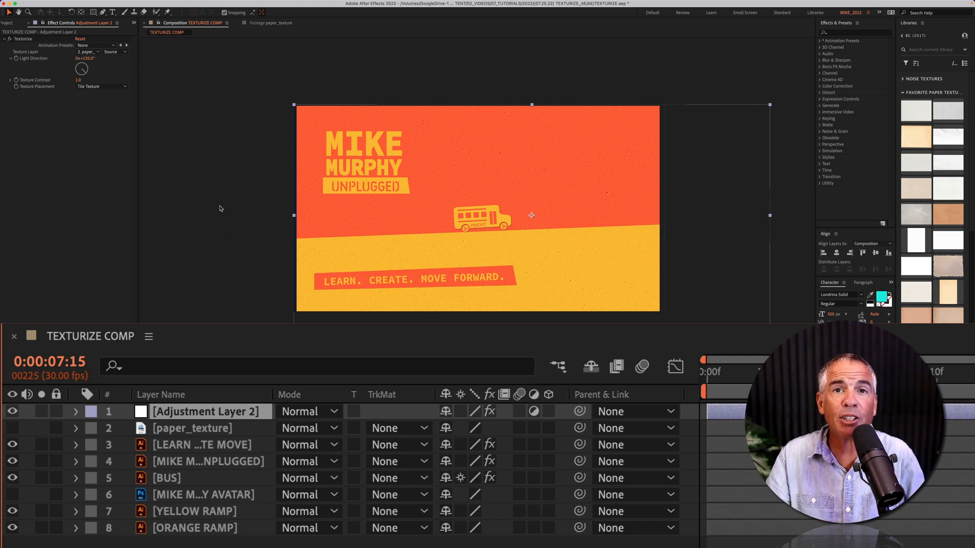
scroll(294, 156, "up", 3)
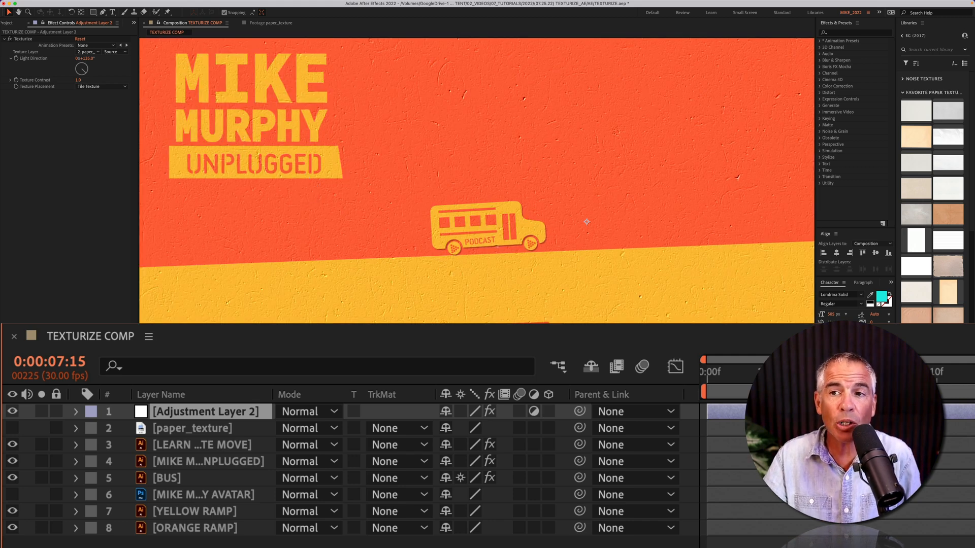
Step: Drag the MIKE MURPHY UNPLUGGED title layer above the LEARN tagline layer
left_click(183, 540)
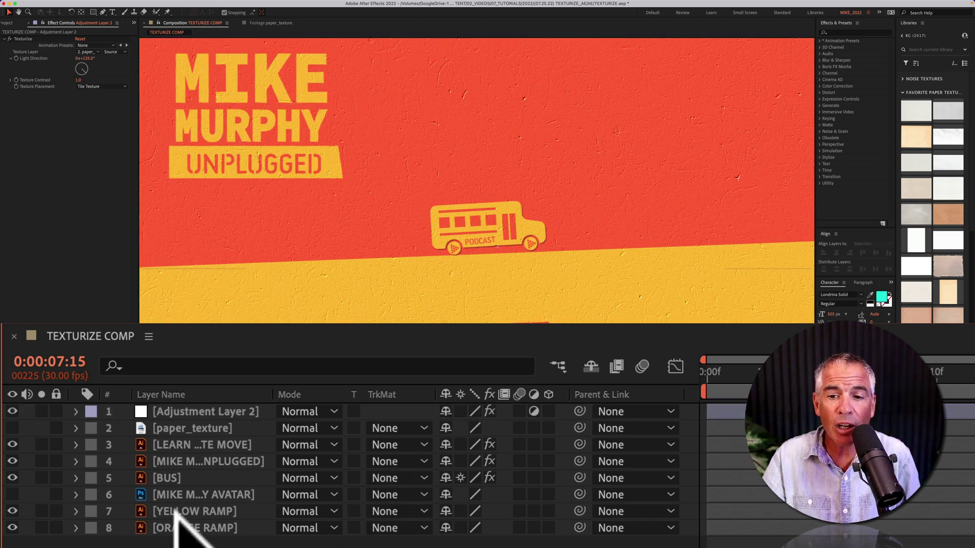
left_click(208, 461)
left_click_drag(209, 461, 205, 404)
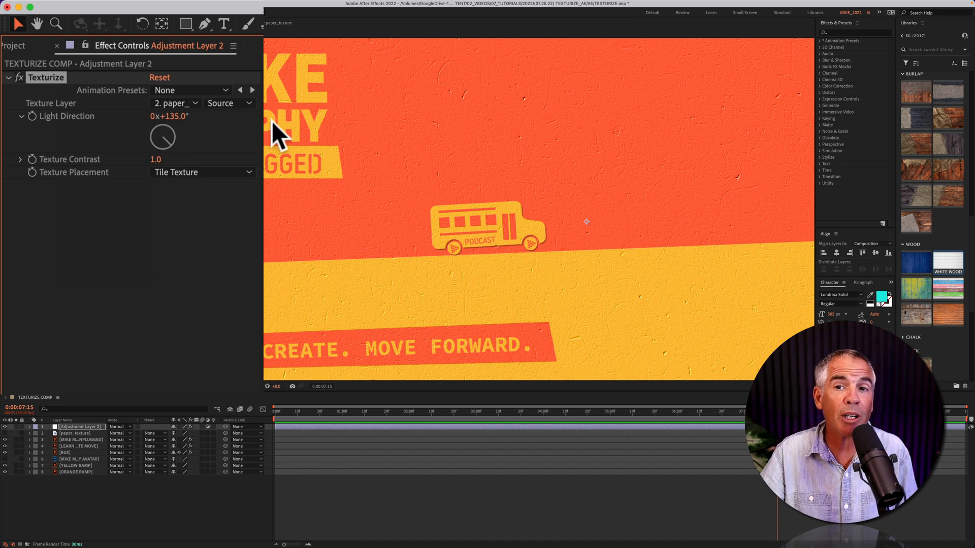
Step: Duplicate Texturize with Cmd+D and set Texturize 2's Texture Layer to the white wood layer
right_click(44, 77)
left_click(22, 252)
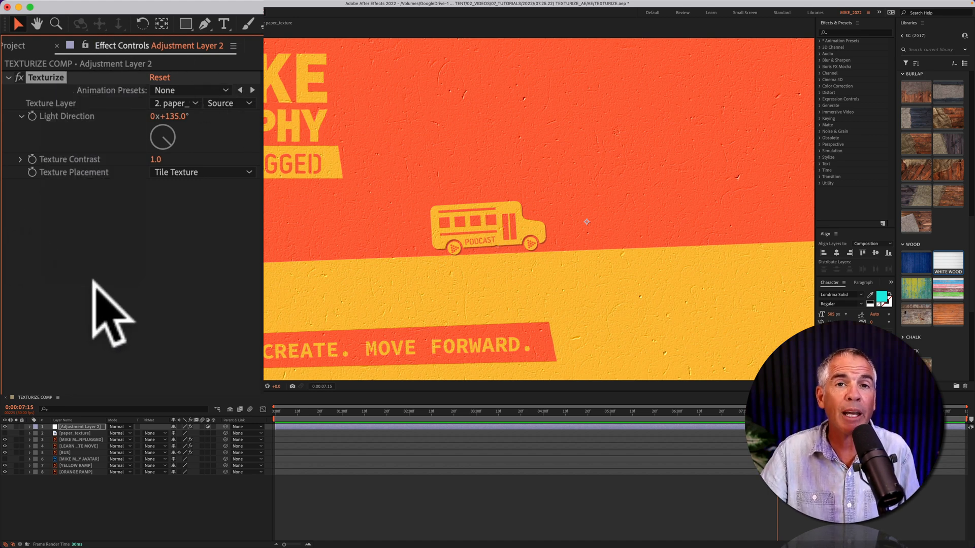
key("super+d")
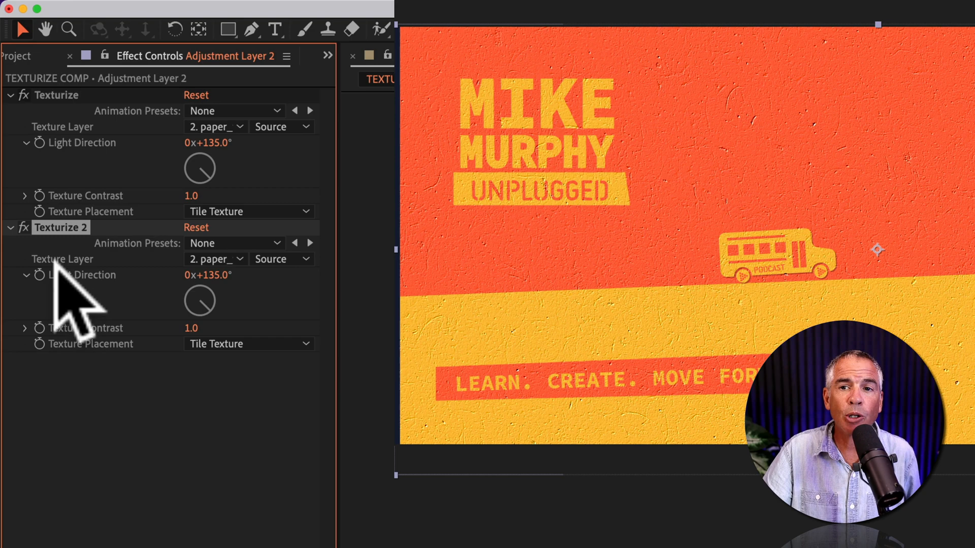
left_click(213, 258)
left_click(263, 352)
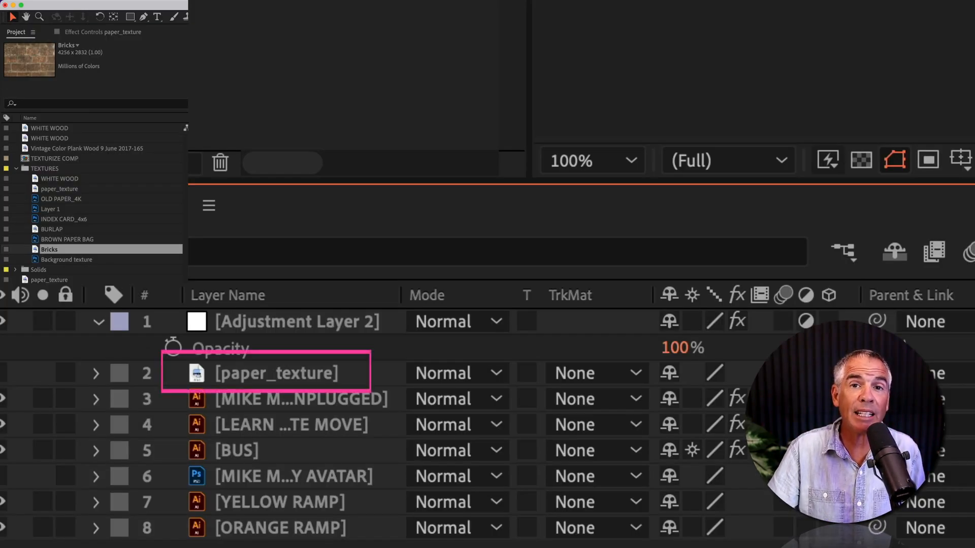
Step: Option-drag Bricks from the Project panel onto paper_texture to replace that layer
left_click(310, 378)
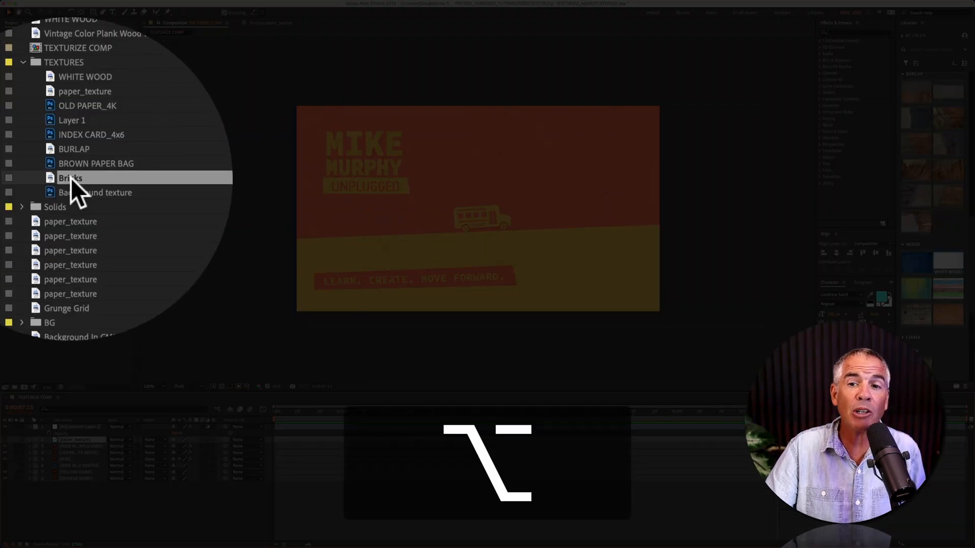
left_click_drag(74, 183, 145, 394)
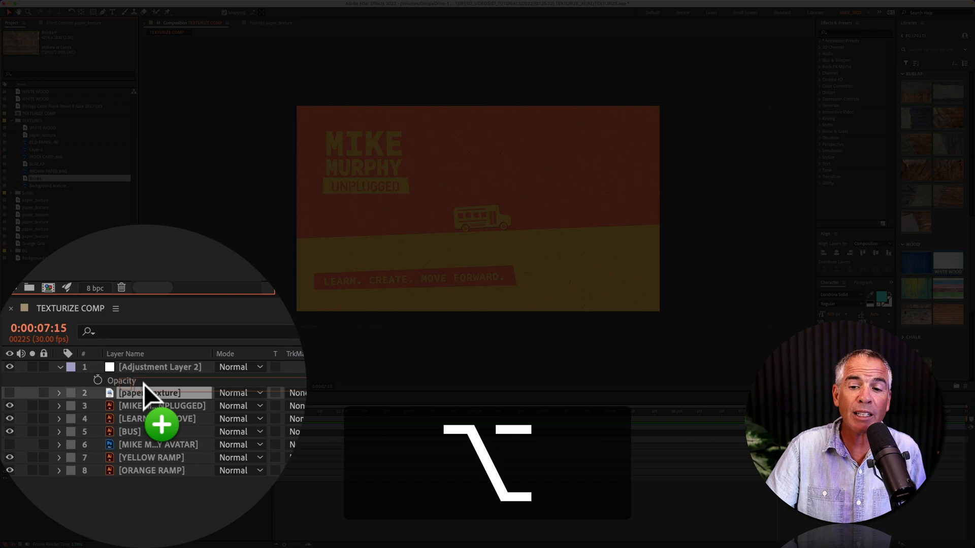
left_click_drag(142, 385, 144, 386)
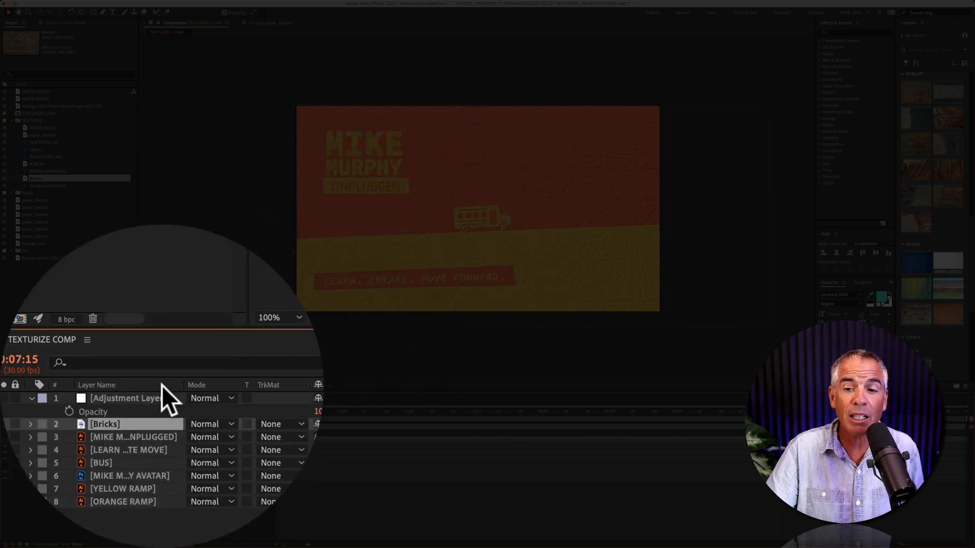
Step: Lower Adjustment Layer 2's Opacity from 100% to about 62%
left_click(162, 386)
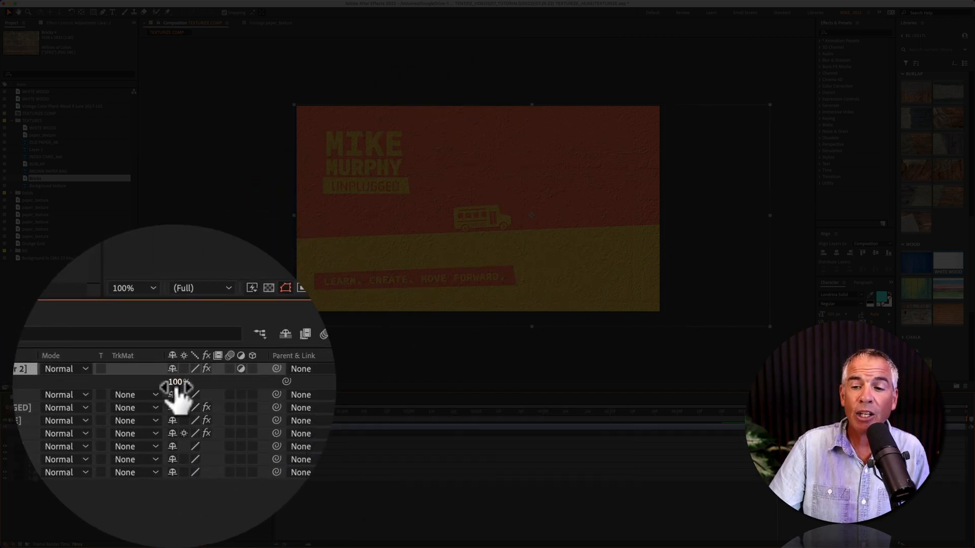
left_click_drag(177, 435, 158, 434)
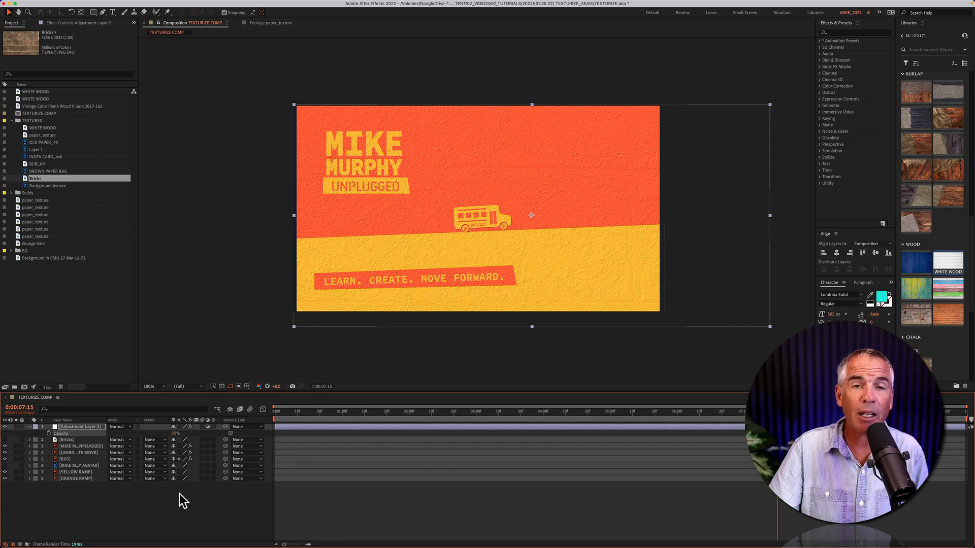